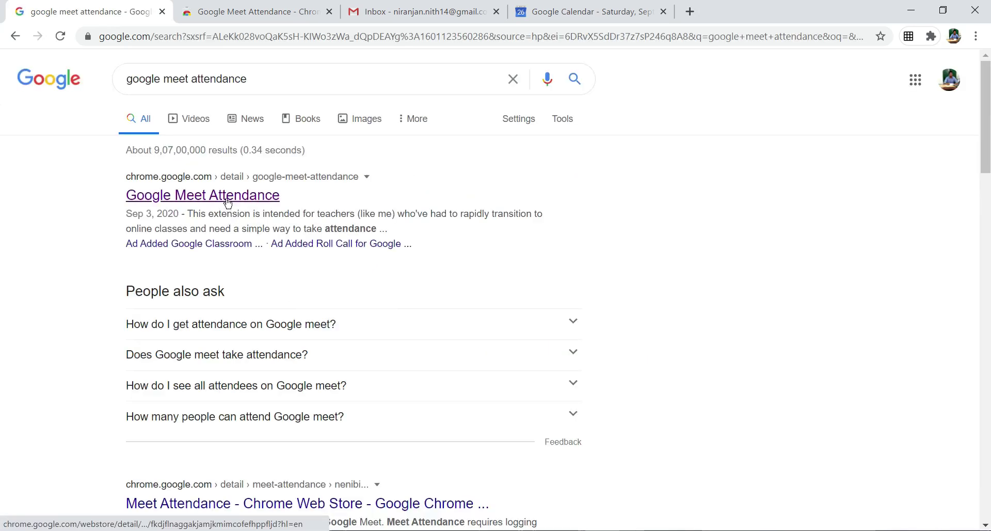
- Add the Google Meet Attendance extension to Chrome from the Chrome Web Store and dismiss its installation notice in Gmail
click(259, 11)
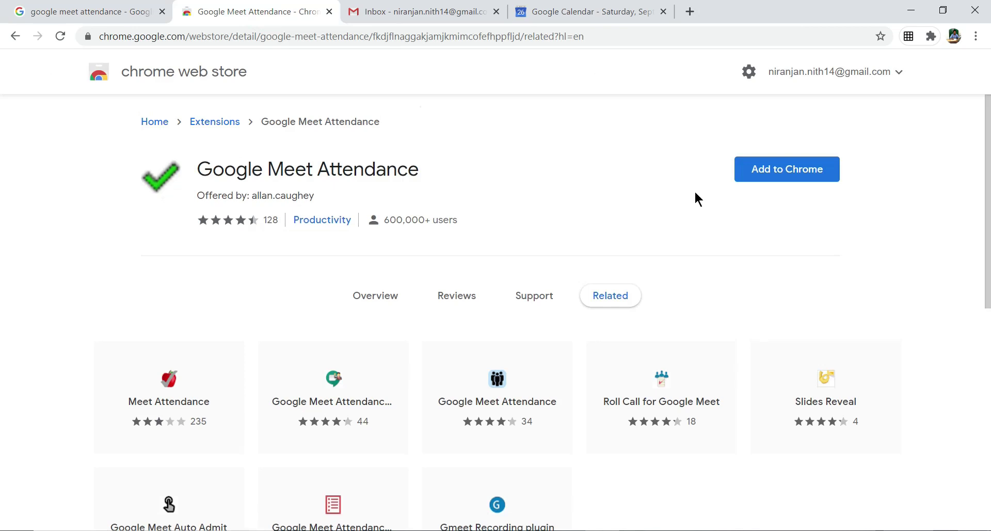
click(775, 177)
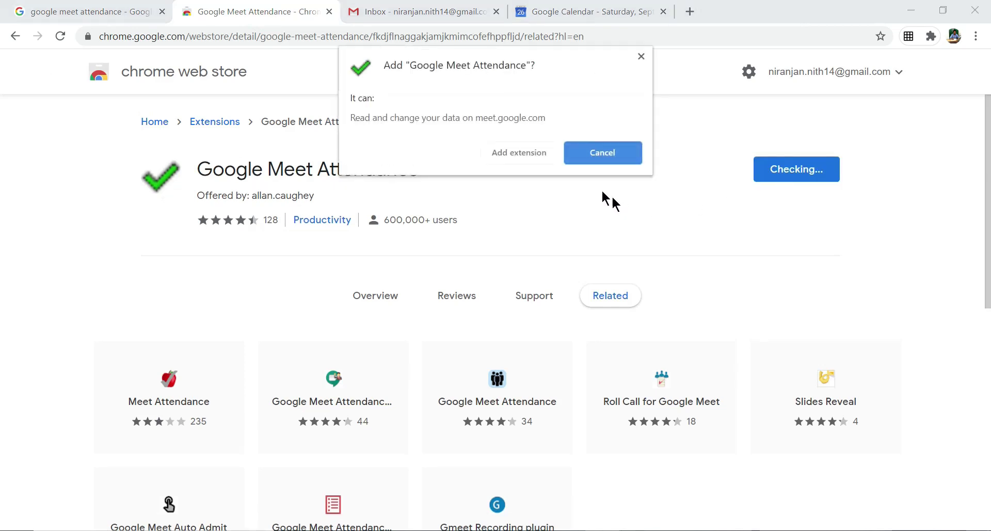
click(517, 157)
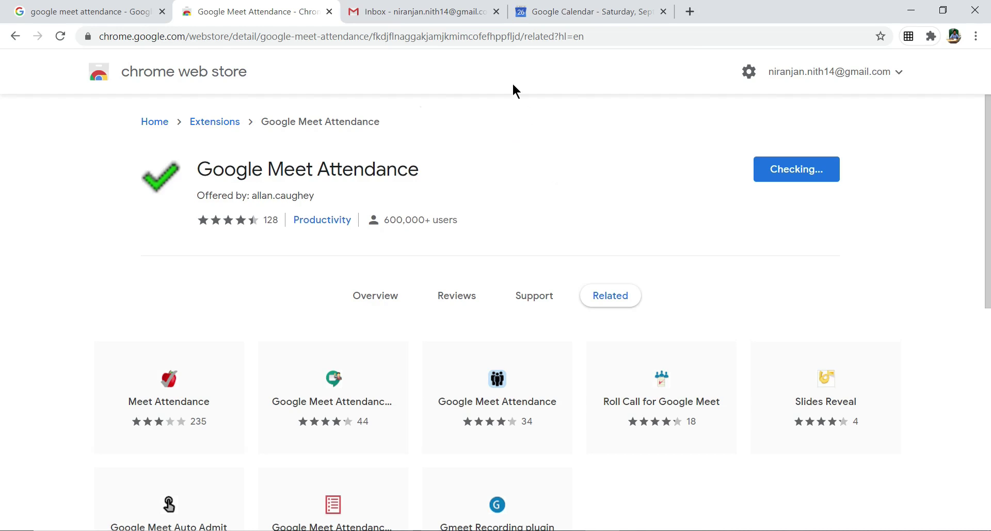
click(423, 12)
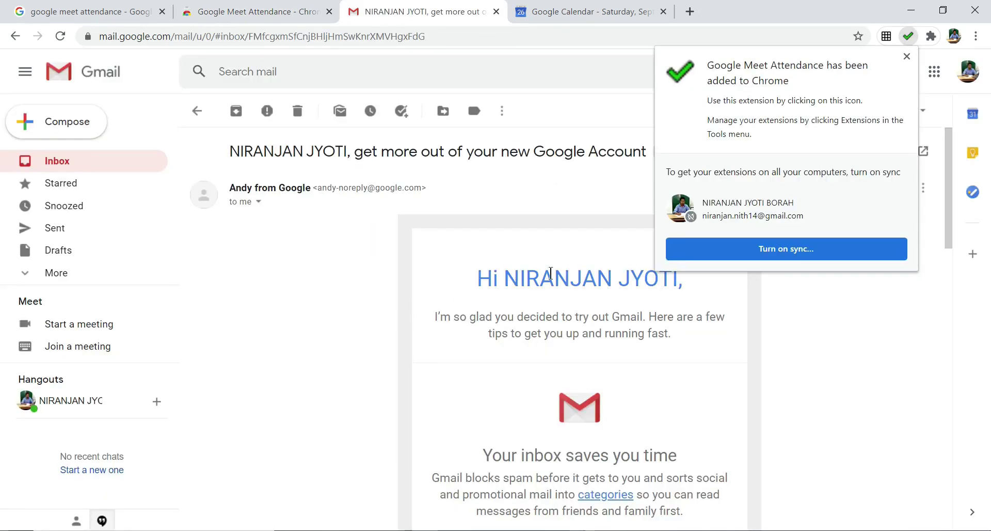
click(905, 57)
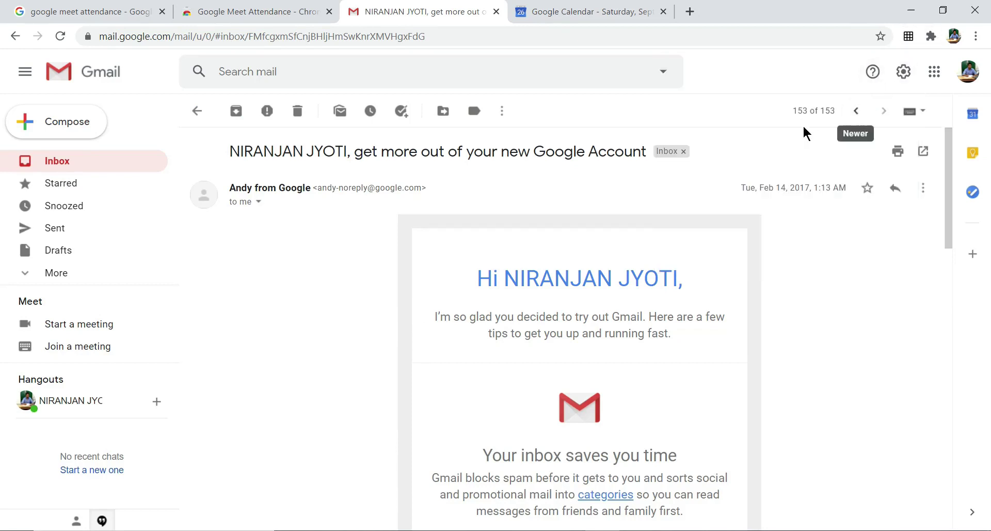
- Create a Google Calendar event titled Network Theory for Saturday, September 26, 6:45pm to 7:45pm
click(937, 74)
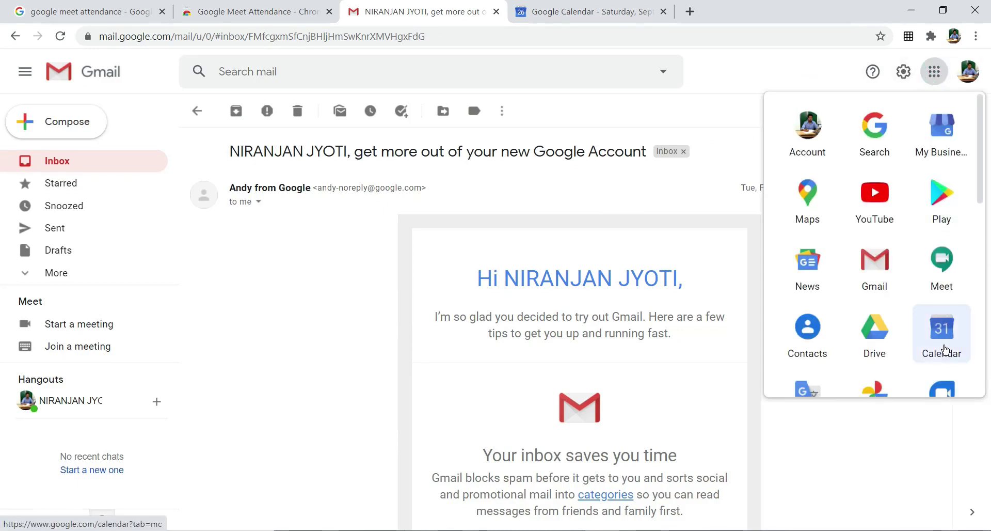
click(586, 11)
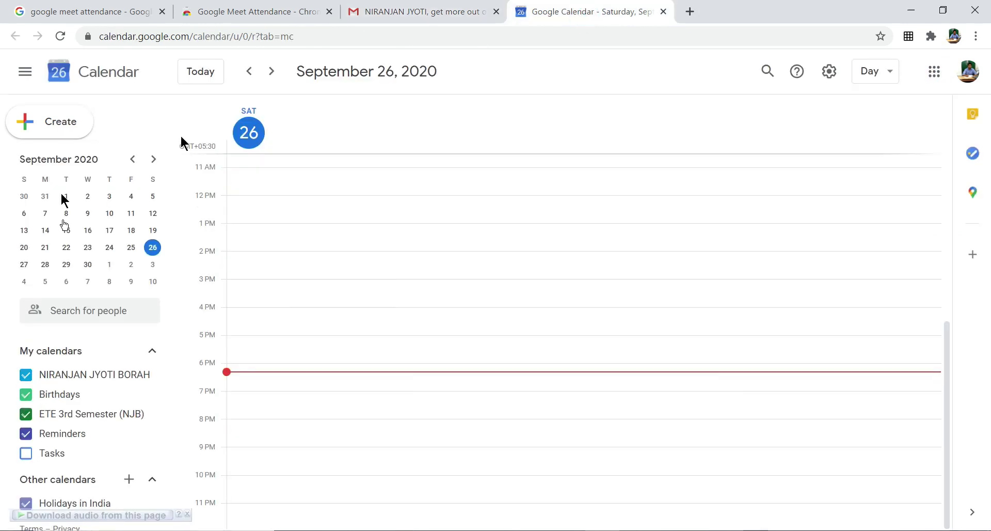
click(61, 123)
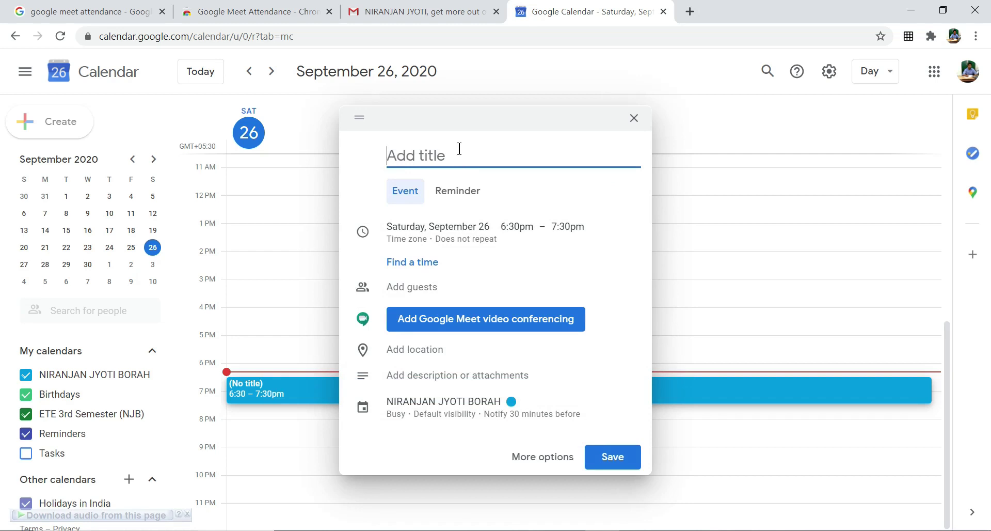
text(N)
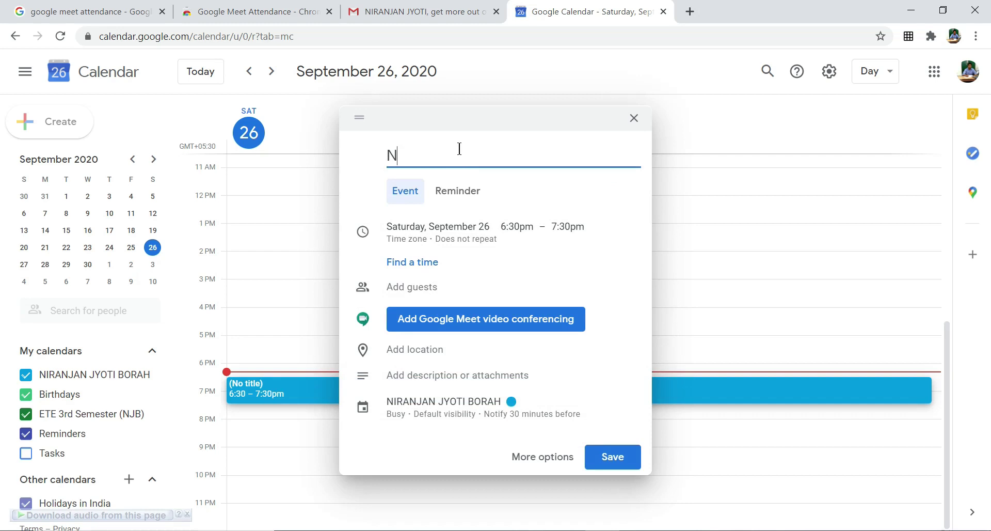
text(etwork Theory)
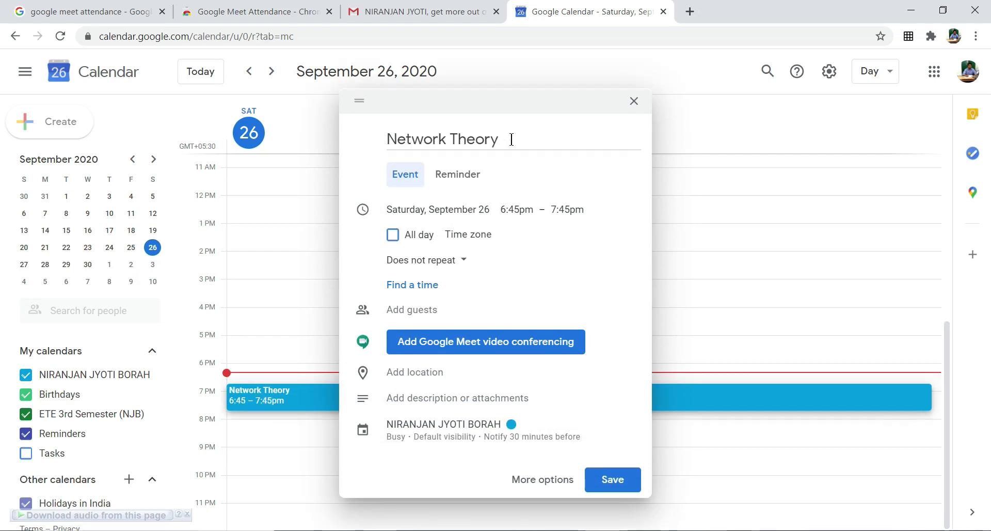
click(518, 213)
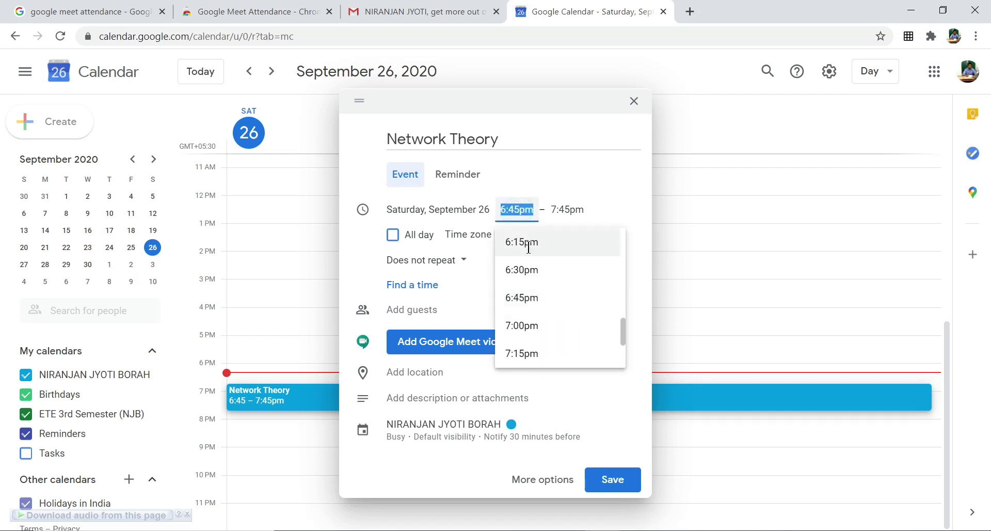
click(484, 293)
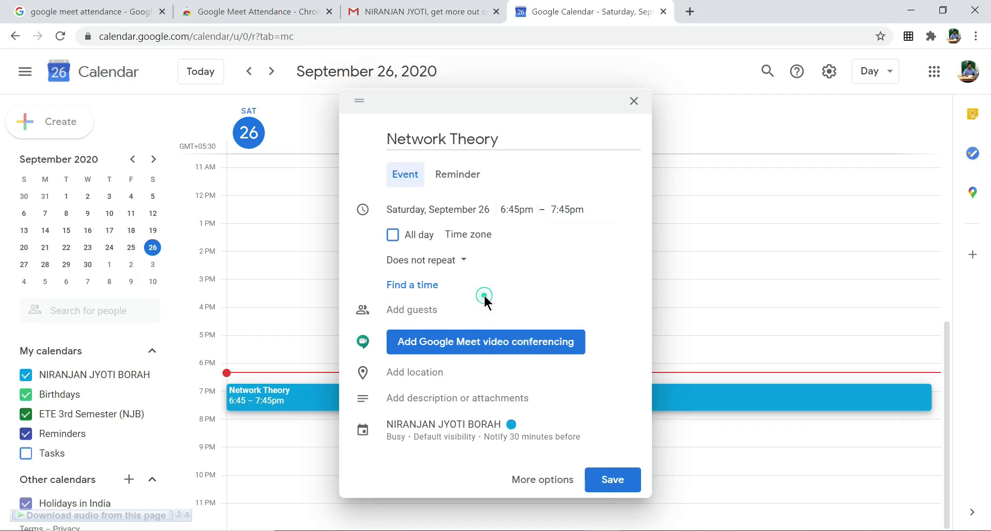
- Add Google Meet video conferencing to the Network Theory event and open its meeting page, closing the extension's Getting Started help
click(467, 350)
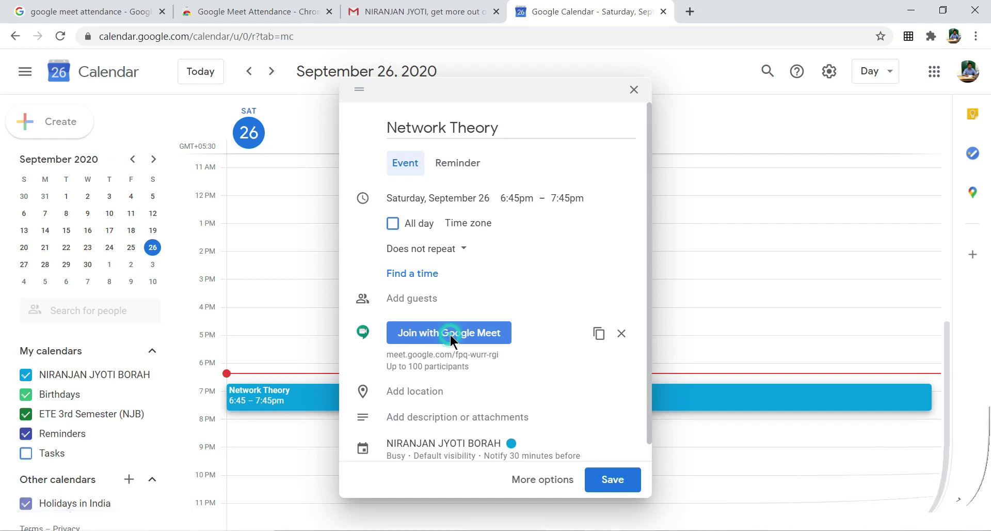
click(451, 339)
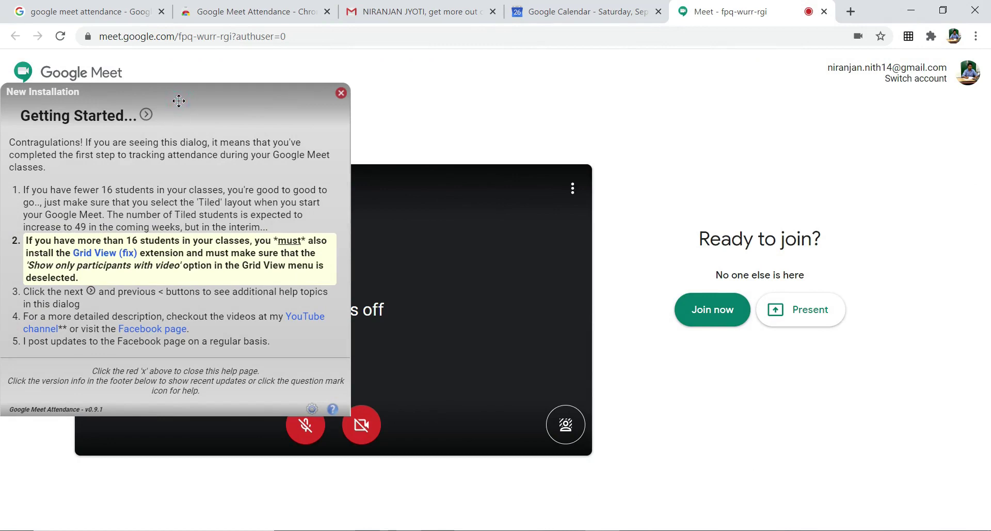
mouse_move(179, 100)
mouse_down()
mouse_move(289, 132)
mouse_move(390, 142)
mouse_move(430, 127)
mouse_move(697, 89)
mouse_move(681, 99)
mouse_move(331, 123)
mouse_move(162, 105)
mouse_move(261, 94)
mouse_move(180, 105)
mouse_up()
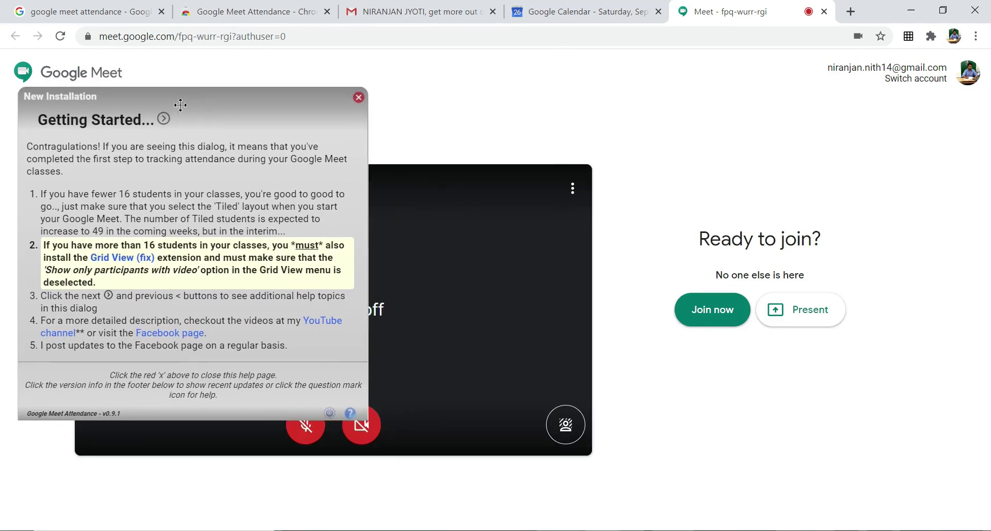
click(358, 99)
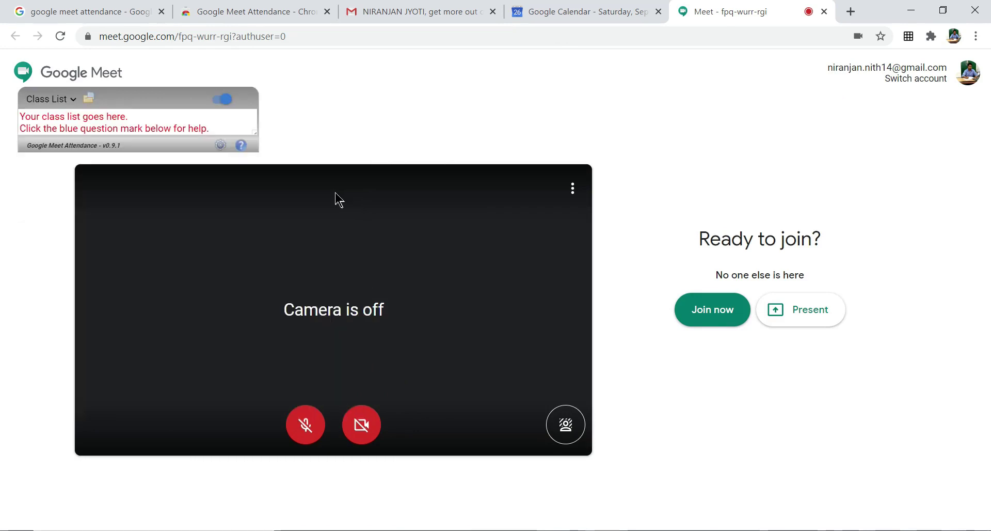
- Set the attendance extension to sort names by first name, leaving its settings closed
click(241, 145)
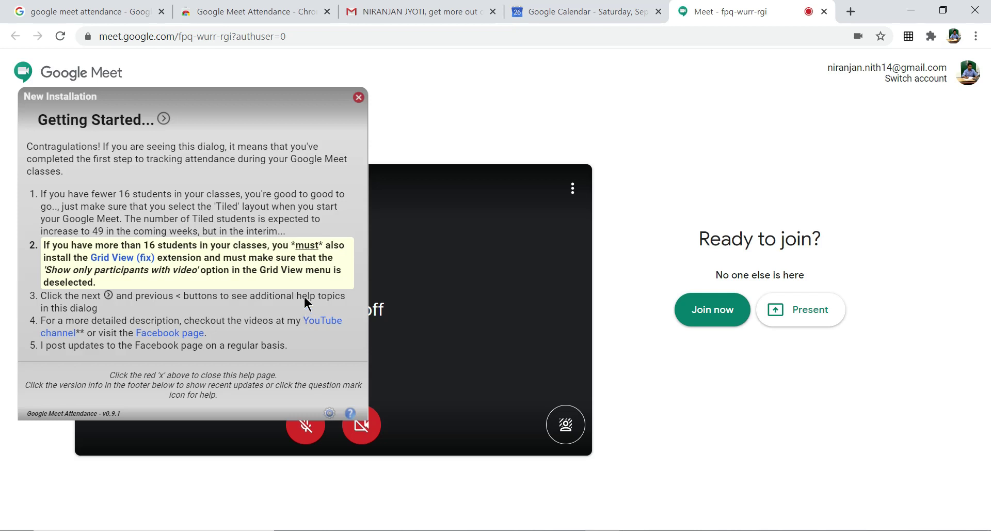
click(328, 413)
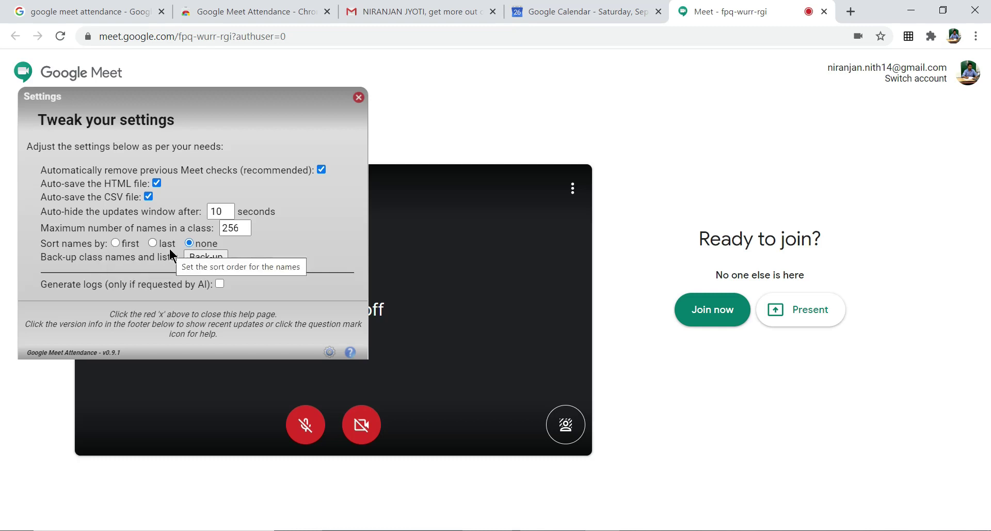
click(116, 242)
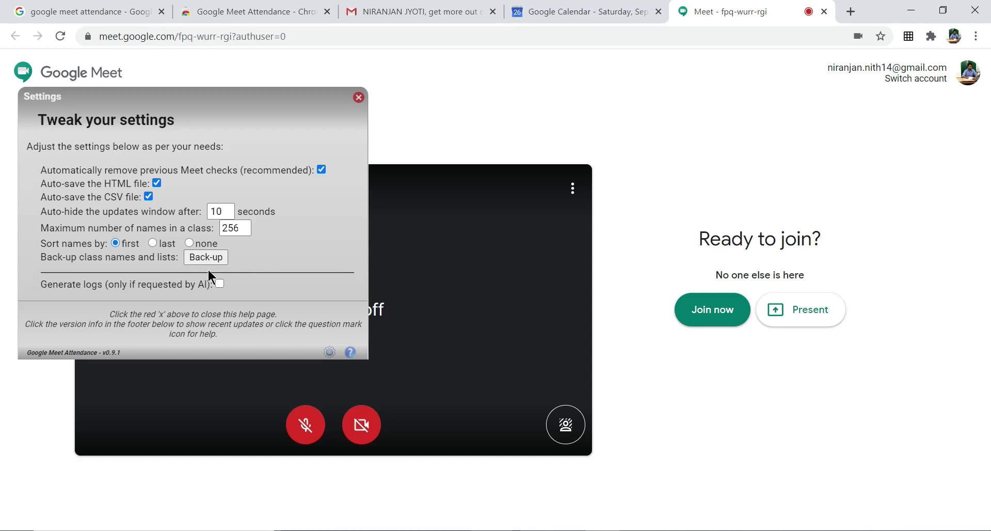
click(359, 97)
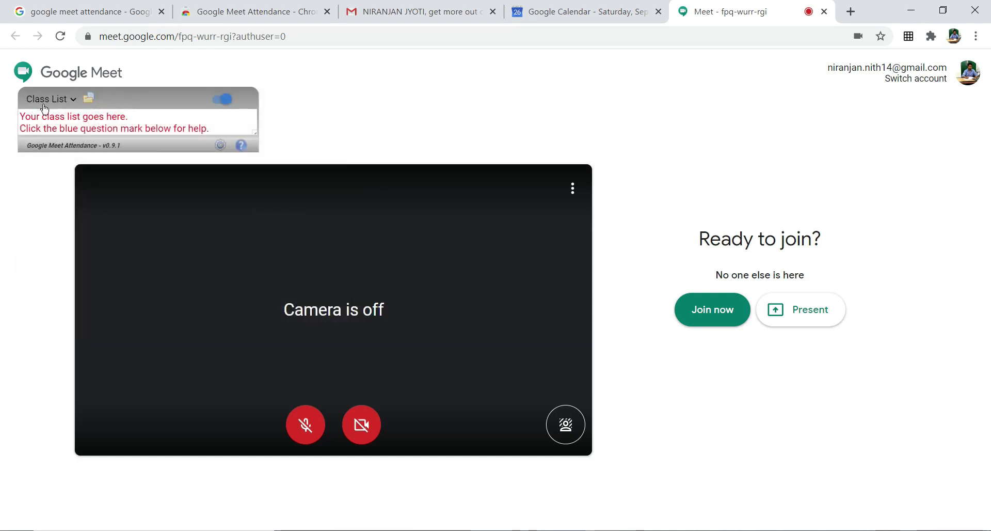
- Add a new class named Network Theory to the attendance extension's class list
click(77, 99)
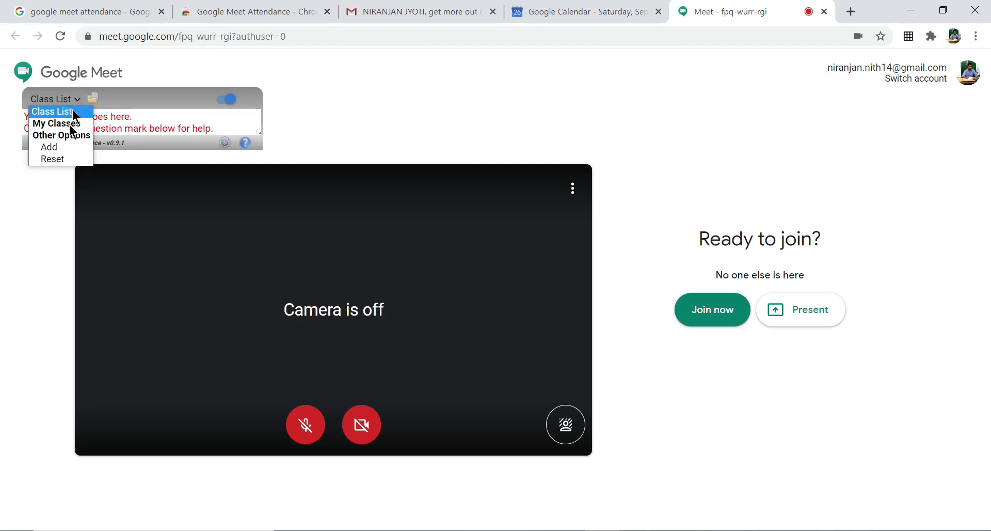
click(67, 147)
click(47, 100)
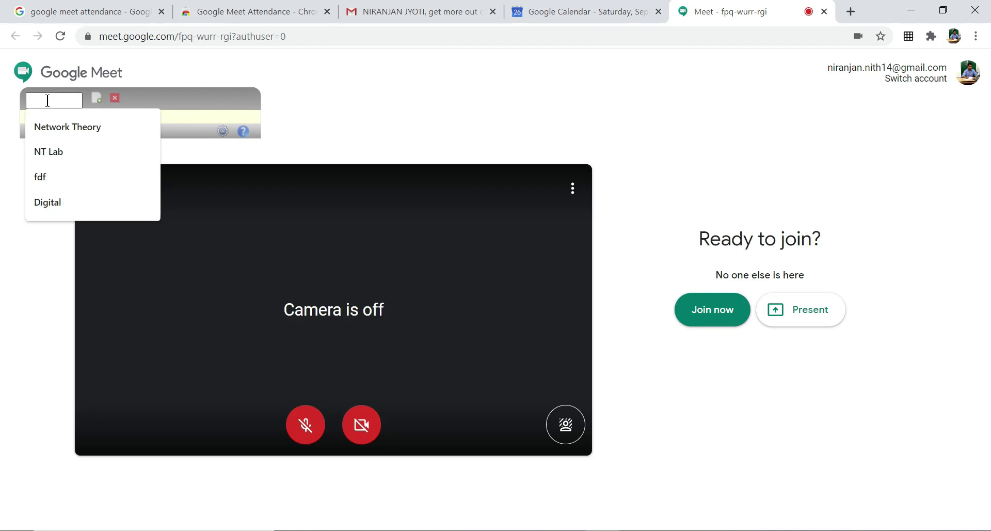
text(Network)
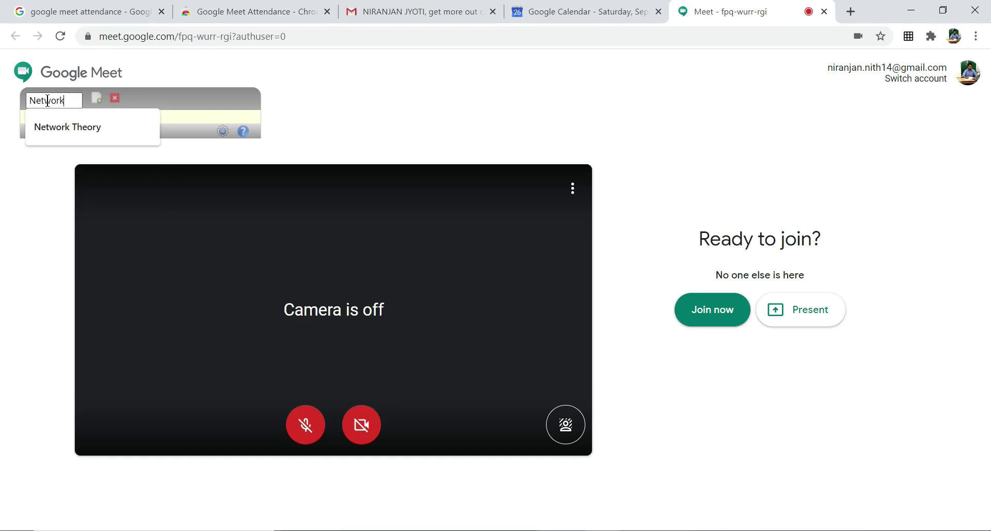
text( Theory)
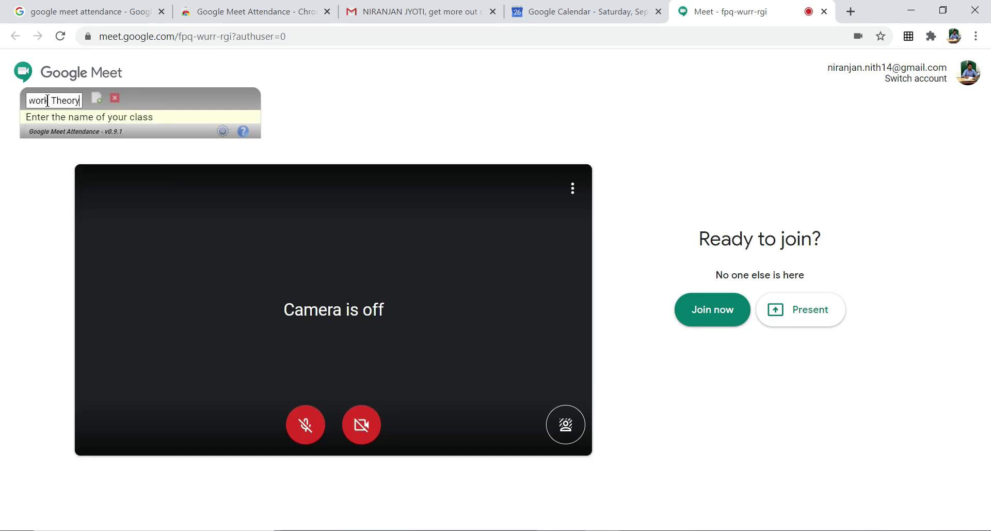
click(98, 104)
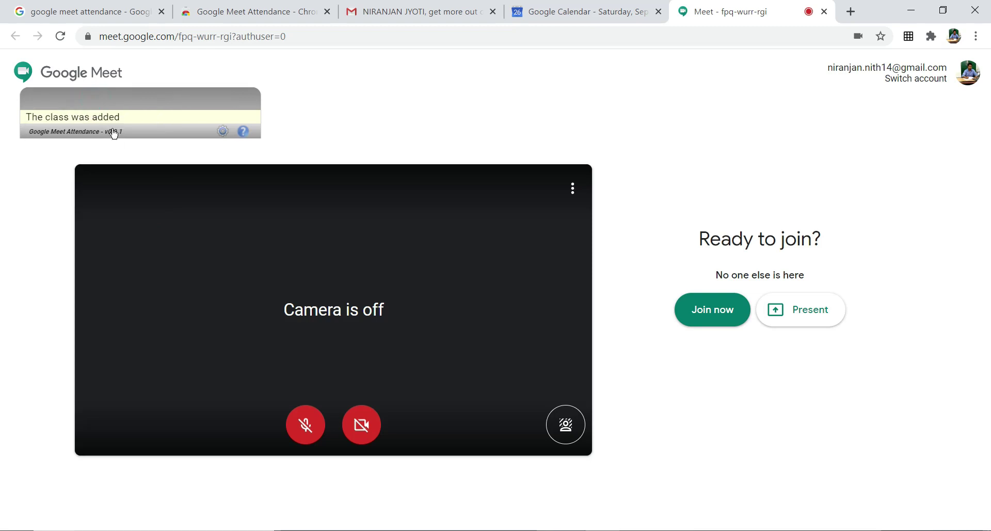
click(174, 101)
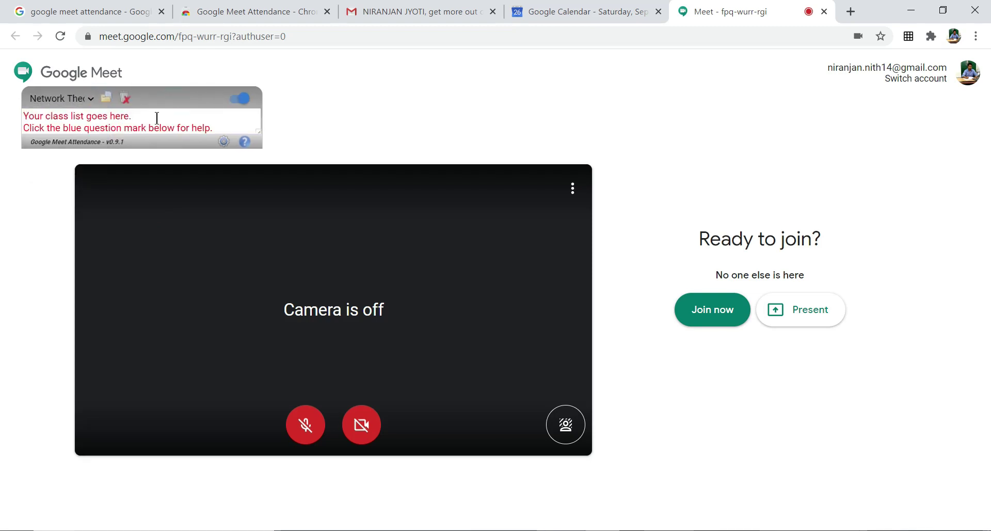
- Load the student names for the Network Theory class from the Students list text file on the Desktop
click(52, 122)
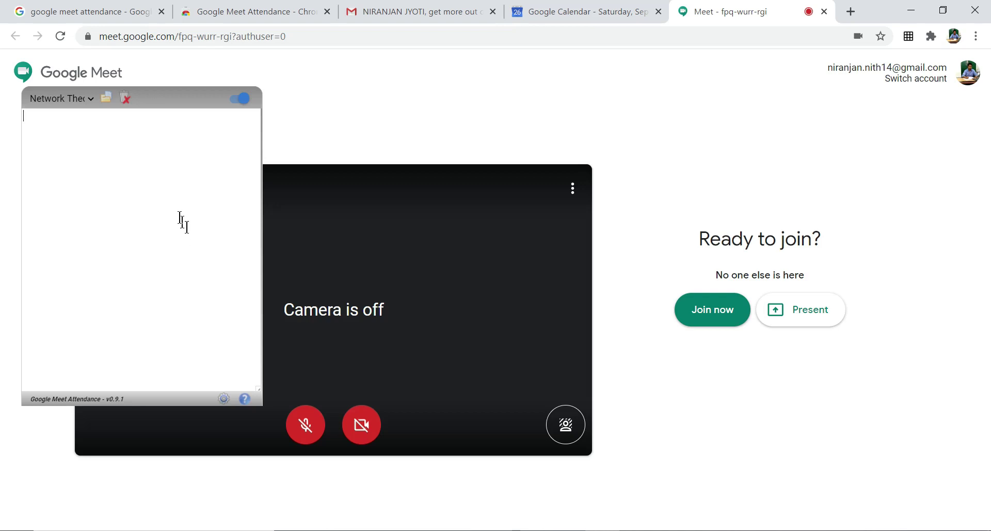
click(106, 102)
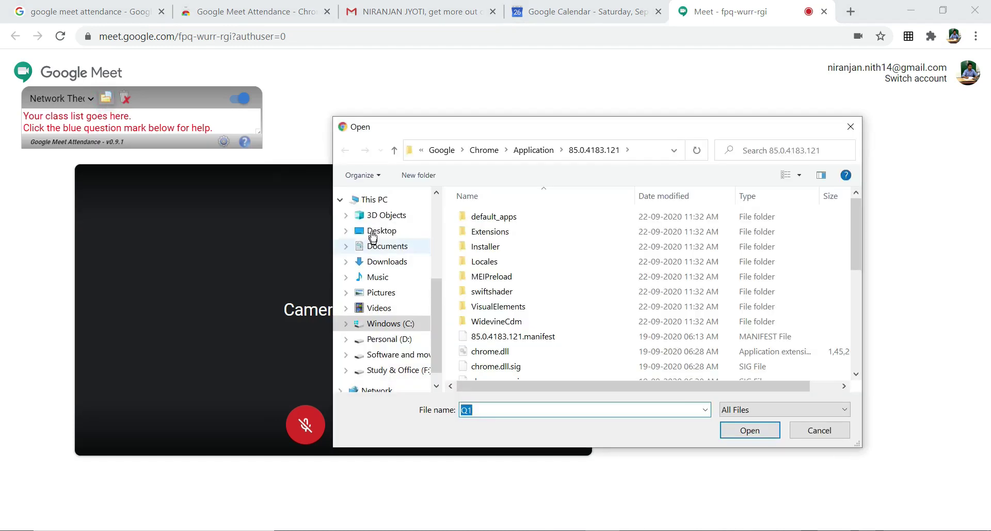
click(373, 234)
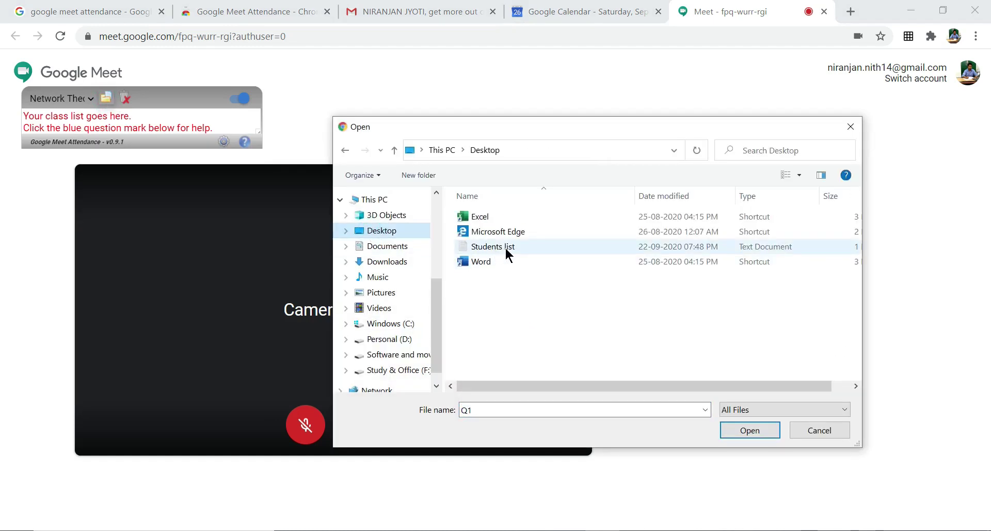
click(524, 240)
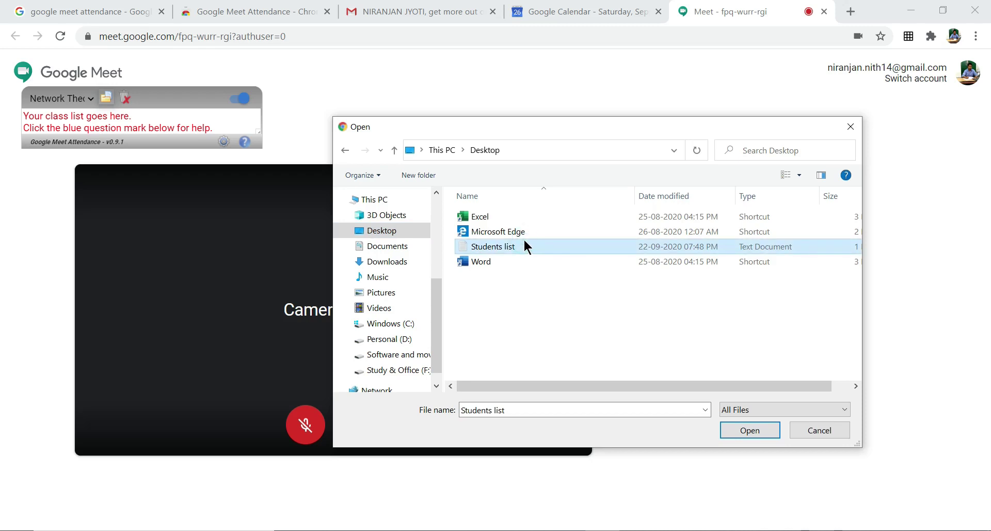
click(750, 431)
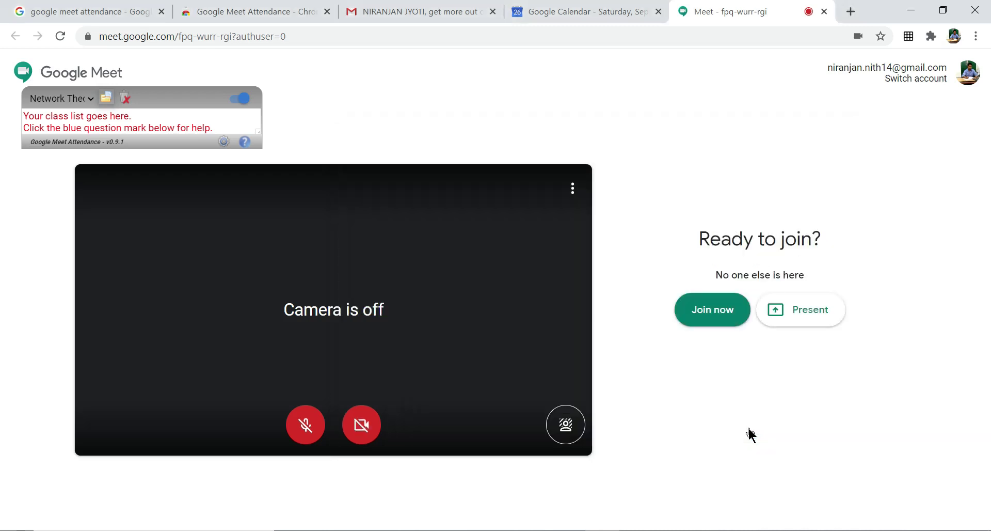
click(165, 123)
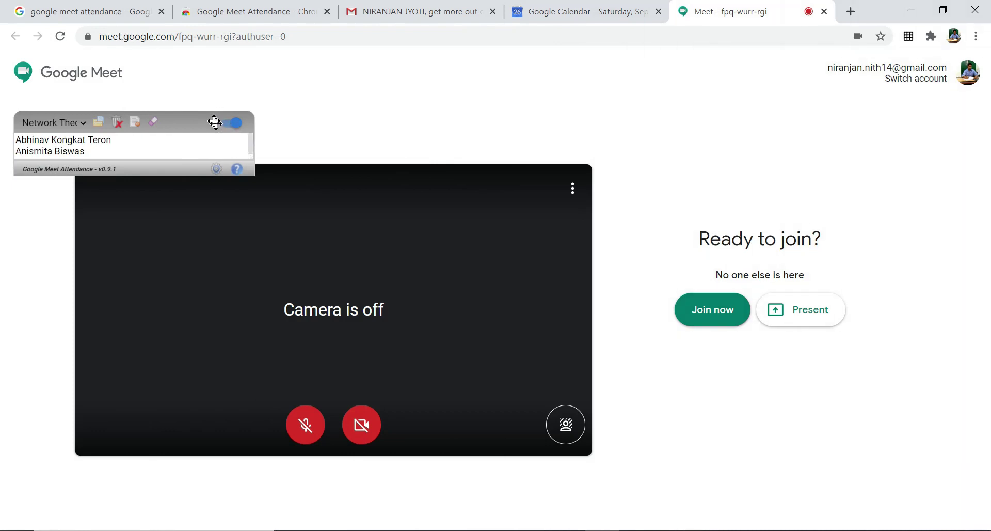
click(228, 129)
click(231, 131)
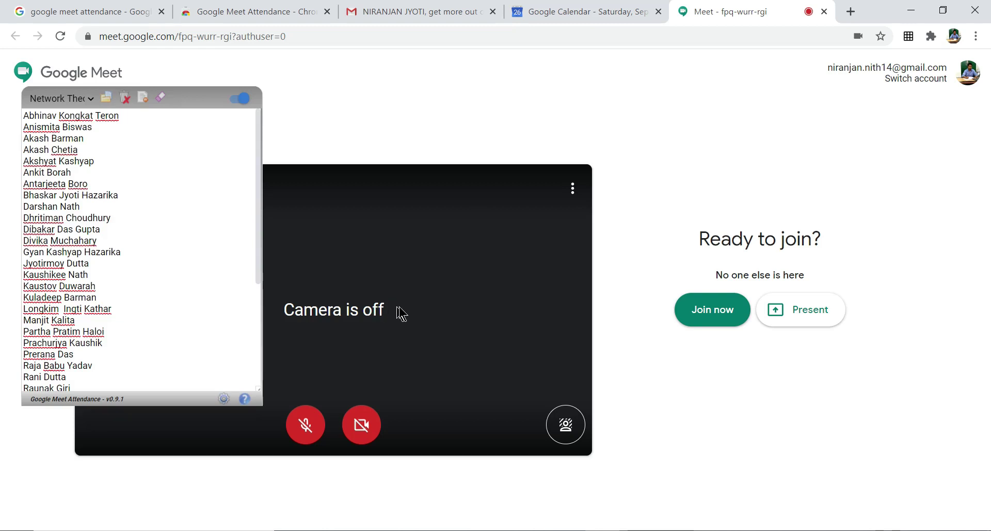
- Join the Google Meet call and hide the attendance extension's panel
click(713, 316)
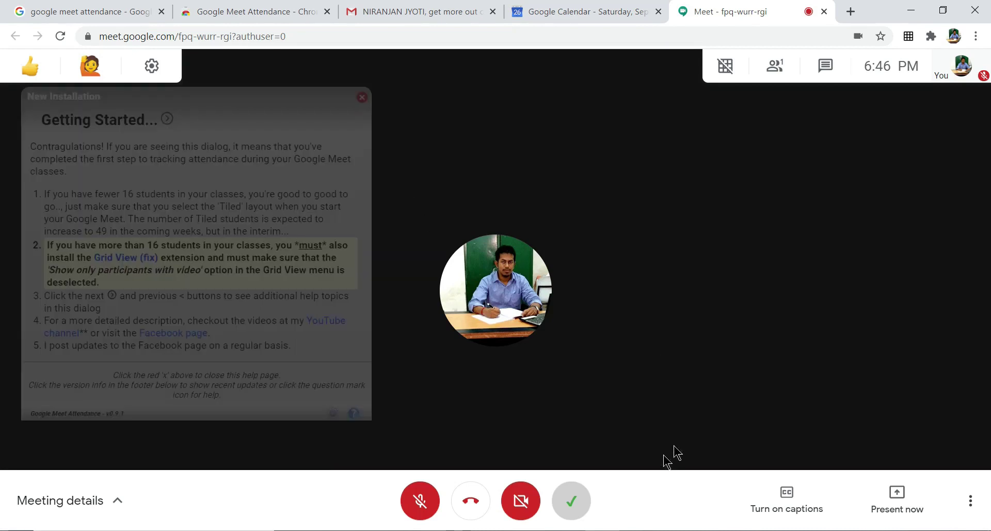
click(583, 501)
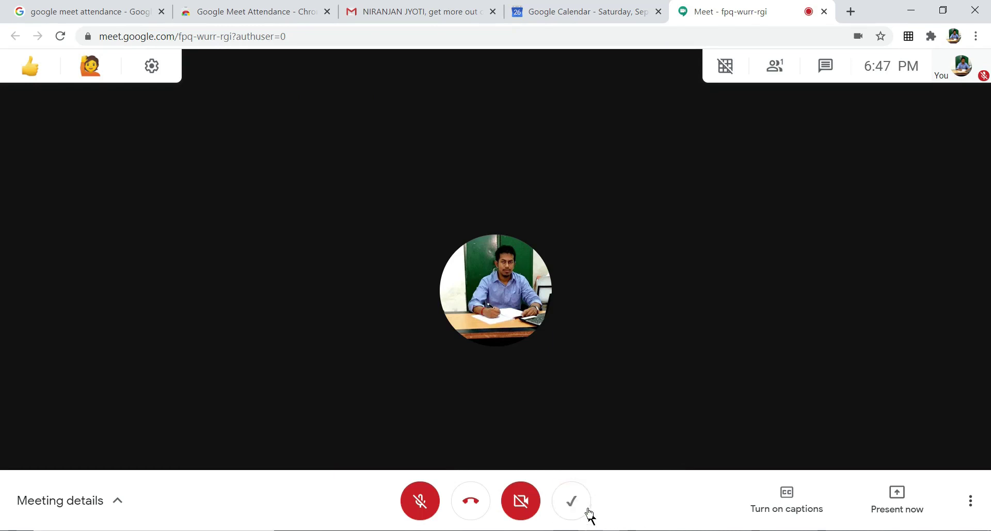
- Reopen the attendance panel, close its Getting Started help and expand the Network Theory student list
click(583, 507)
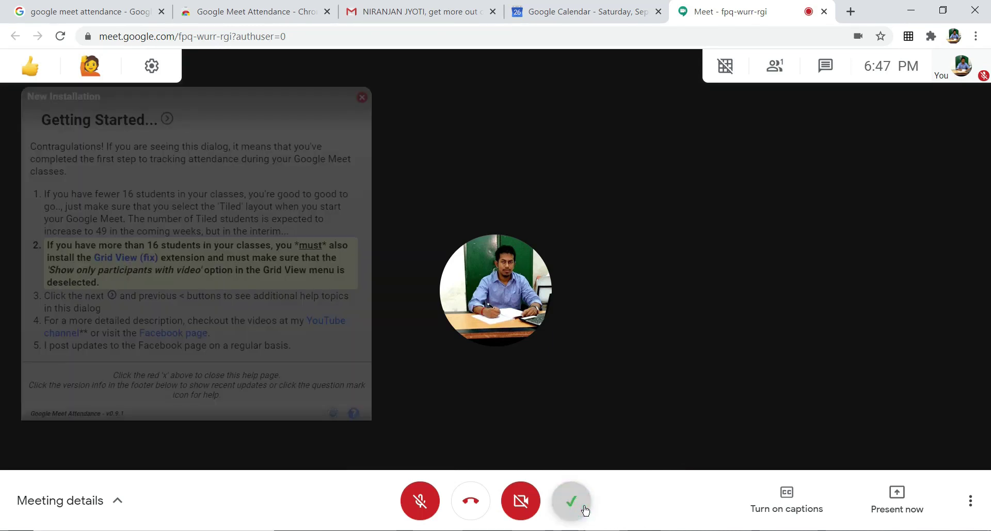
click(362, 97)
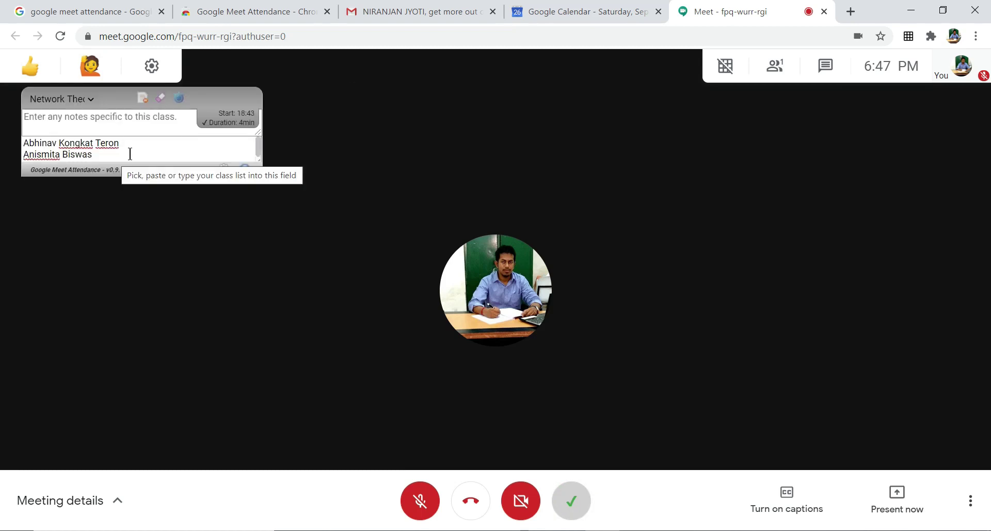
click(130, 154)
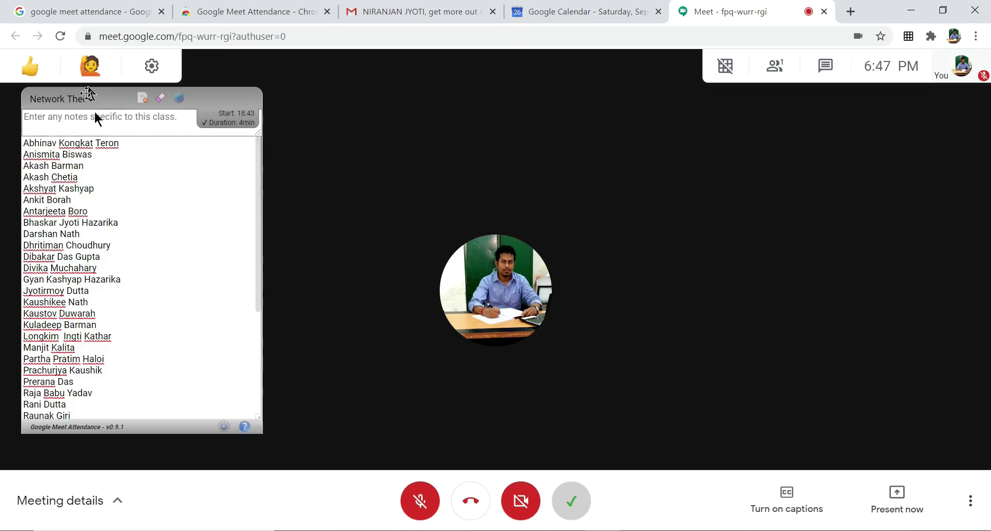
click(150, 157)
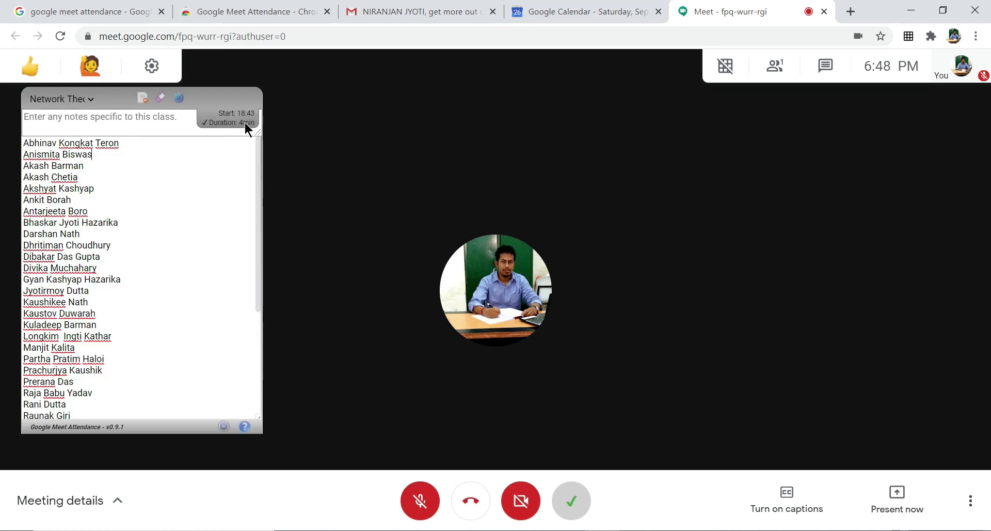
mouse_move(248, 131)
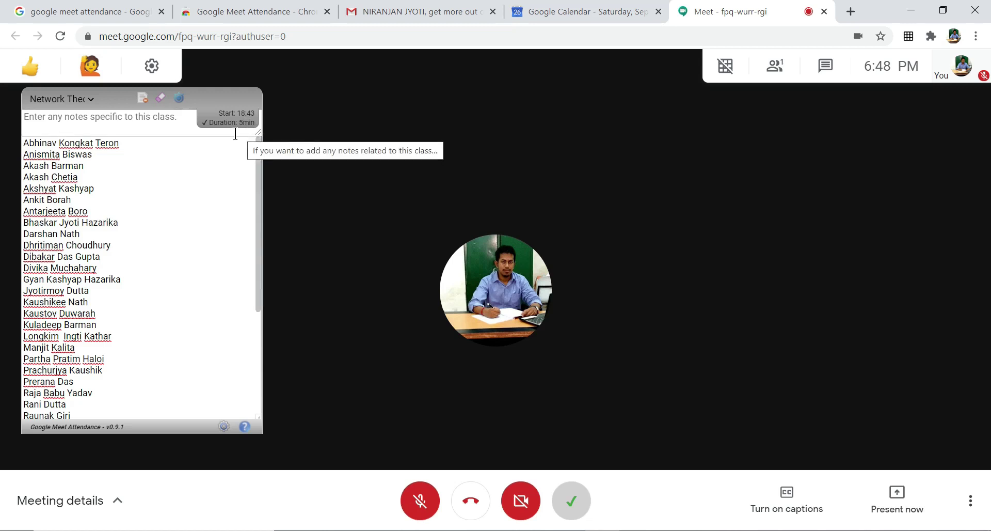
click(179, 100)
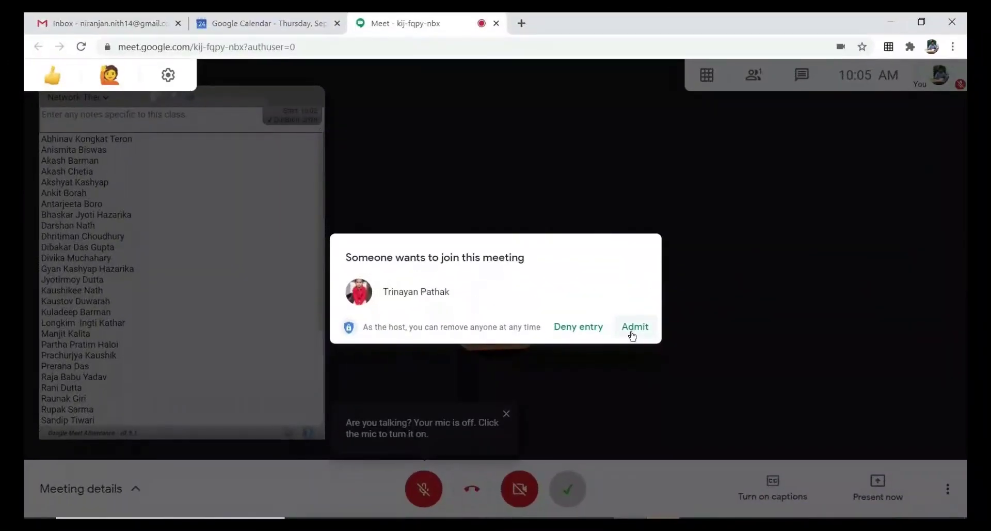
- Admit the students who are asking to join the meeting
click(634, 327)
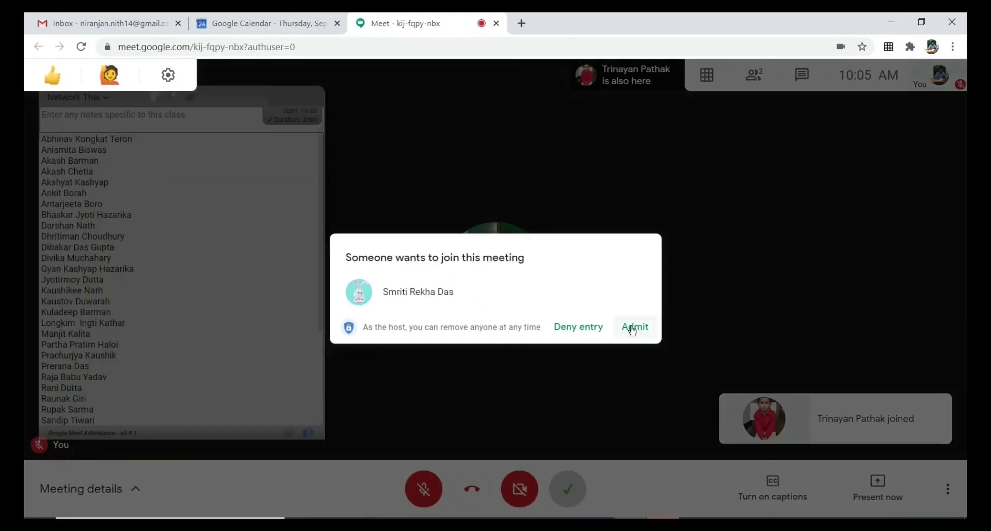
click(634, 326)
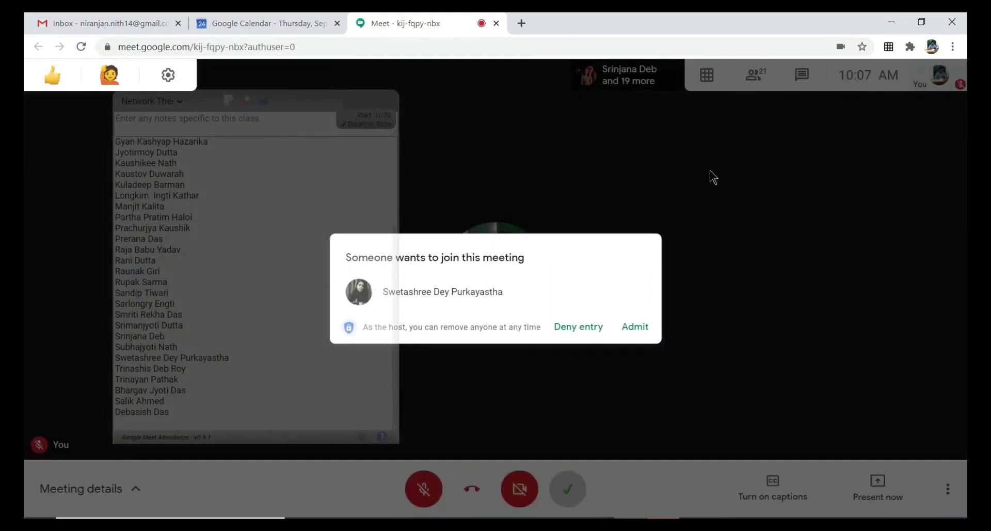
click(644, 329)
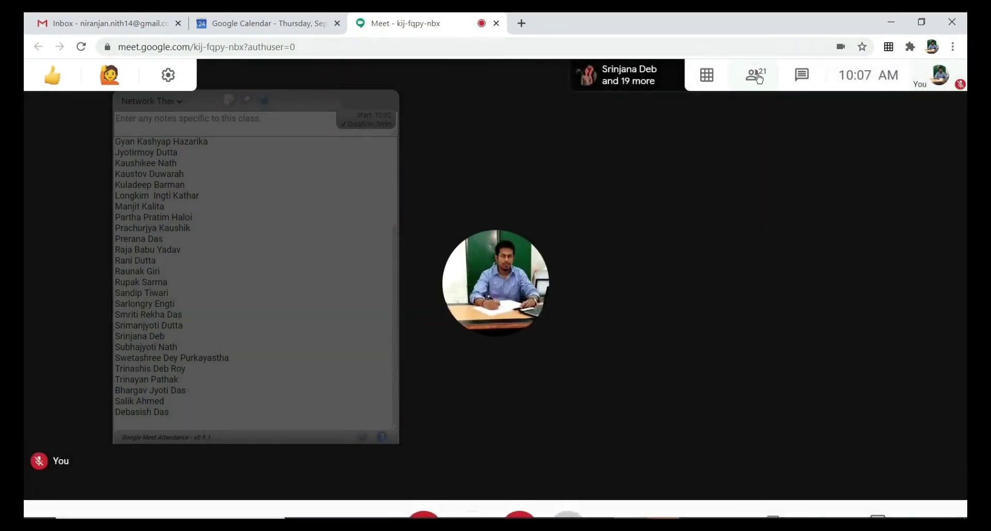
- Show the meeting's participant list and go through it to its end so the extension records attendance for the Network Theory class
click(757, 77)
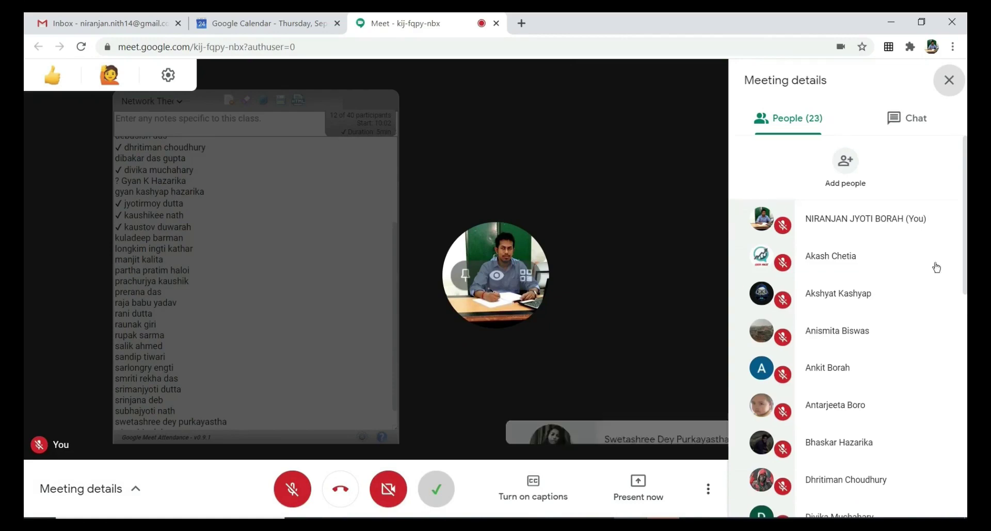
scroll(958, 250, down, 3)
scroll(959, 249, down, 8)
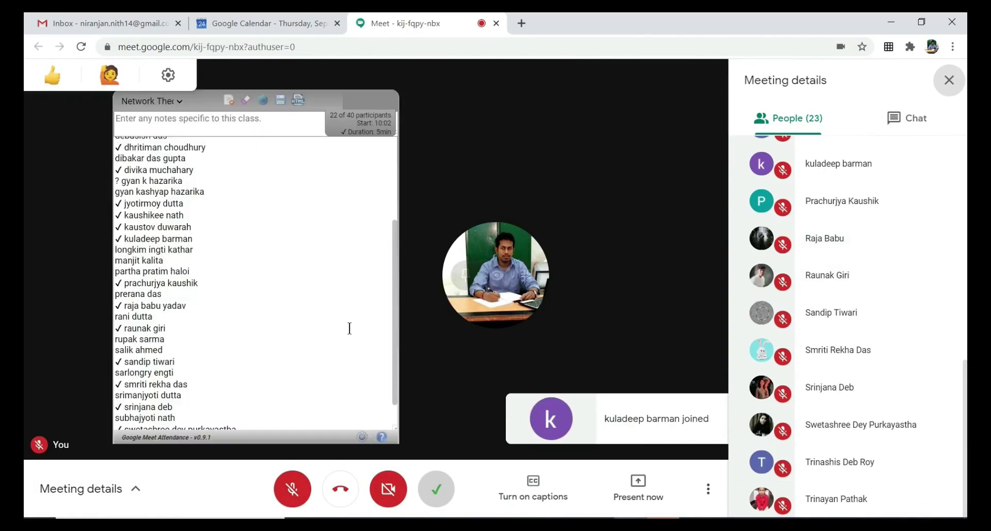
scroll(311, 327, down, 1)
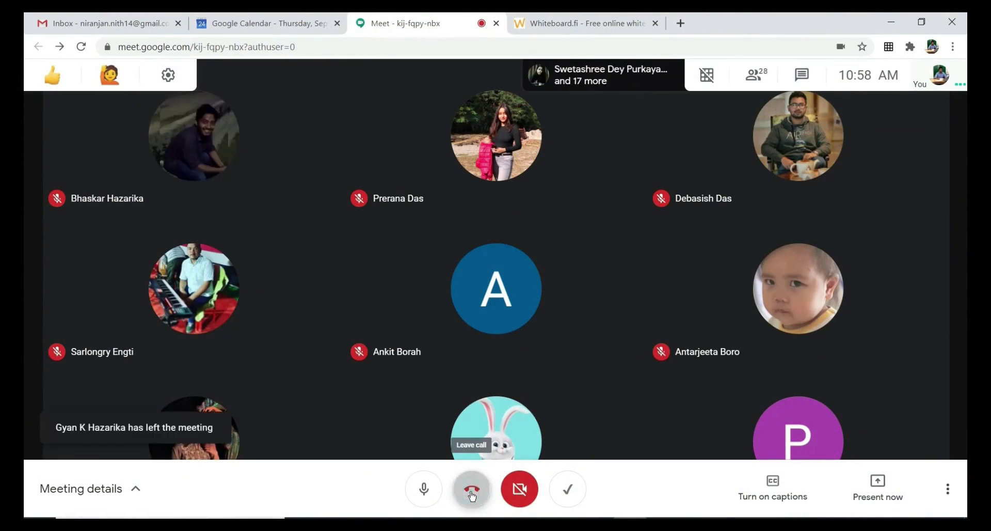
- Leave the Google Meet call
click(470, 493)
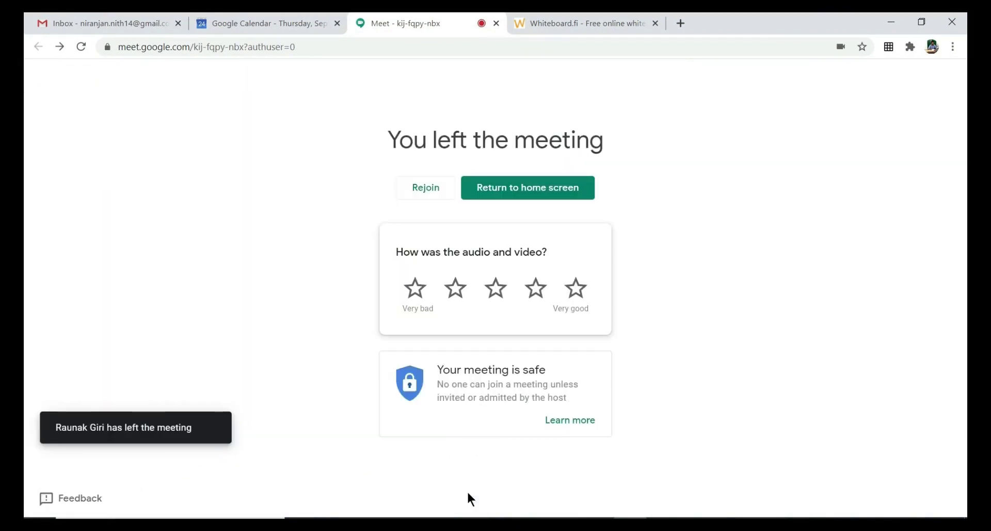